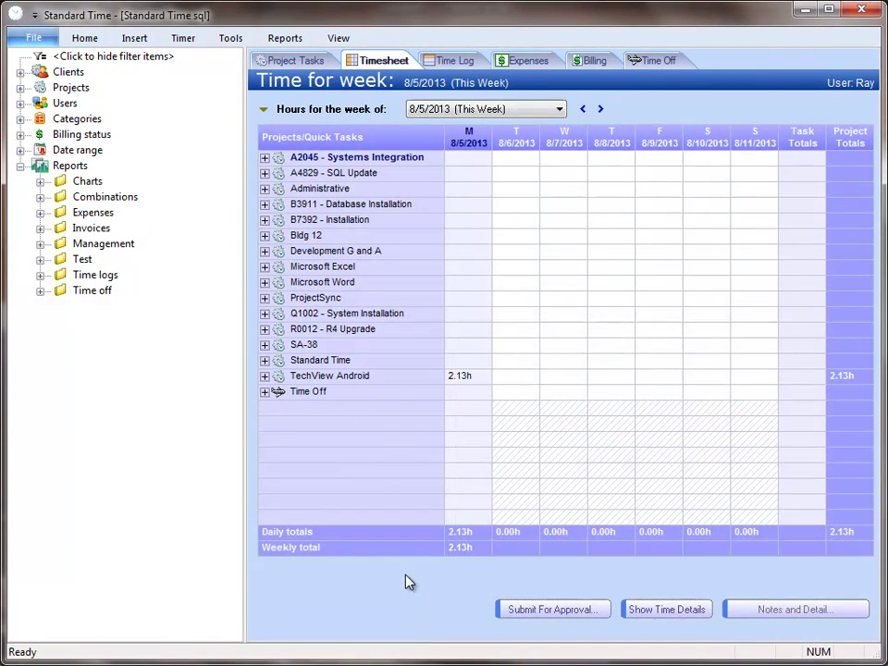
Open Standard Time's Barcode window with Ctrl+B, ready for an employee and task scan.
{"action": "key", "text": "ctrl+b"}
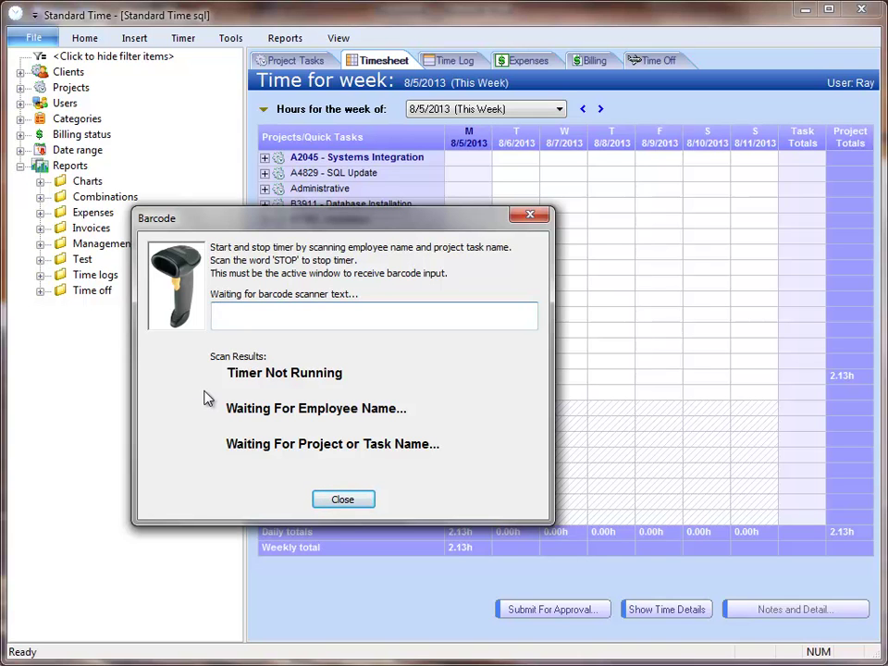
Close the Barcode window and view the Tools > Projects list, returning to the weekly timesheet.
{"action": "left_click", "coordinate": [324, 502]}
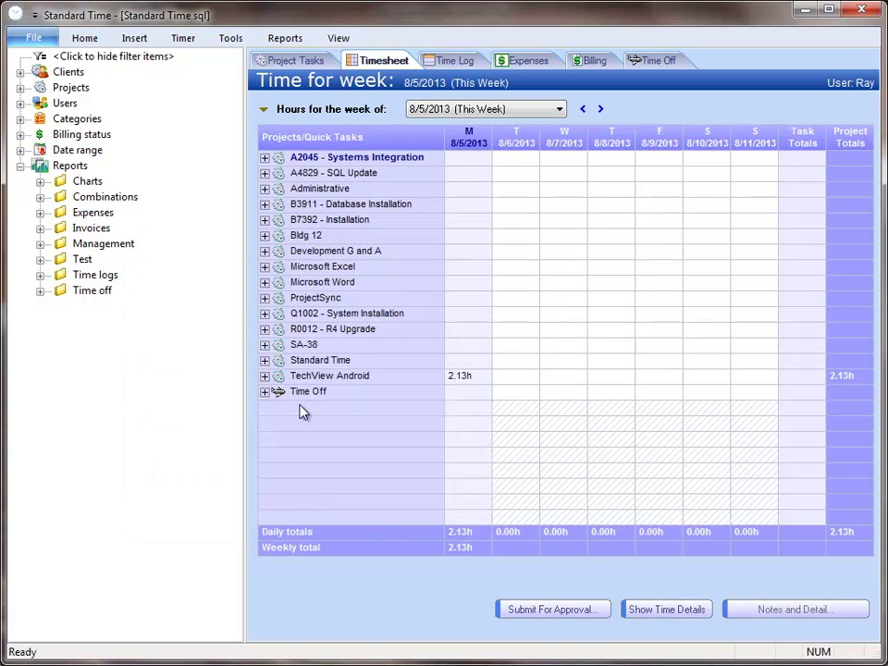
{"action": "left_click", "coordinate": [231, 40]}
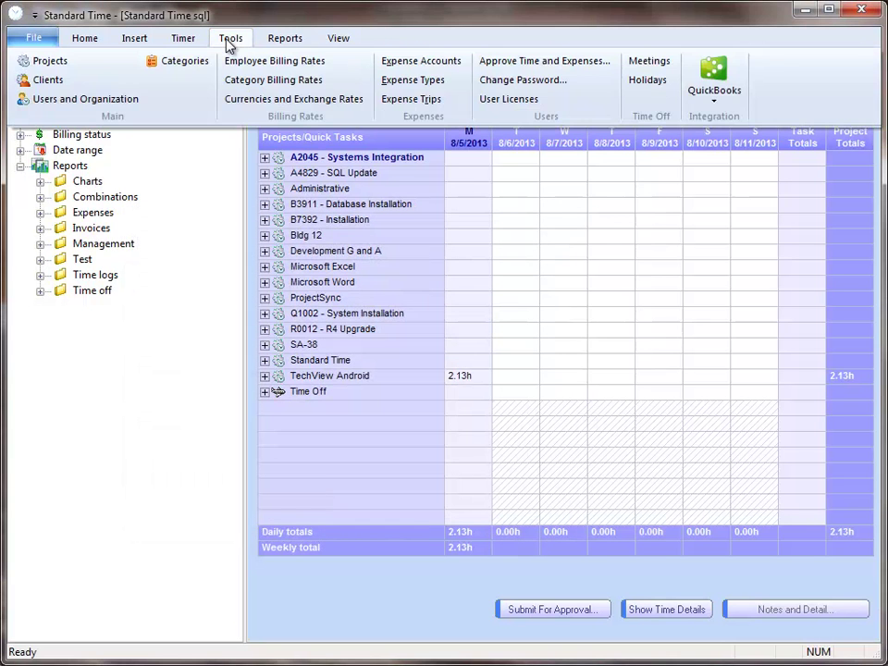
{"action": "left_click", "coordinate": [51, 62]}
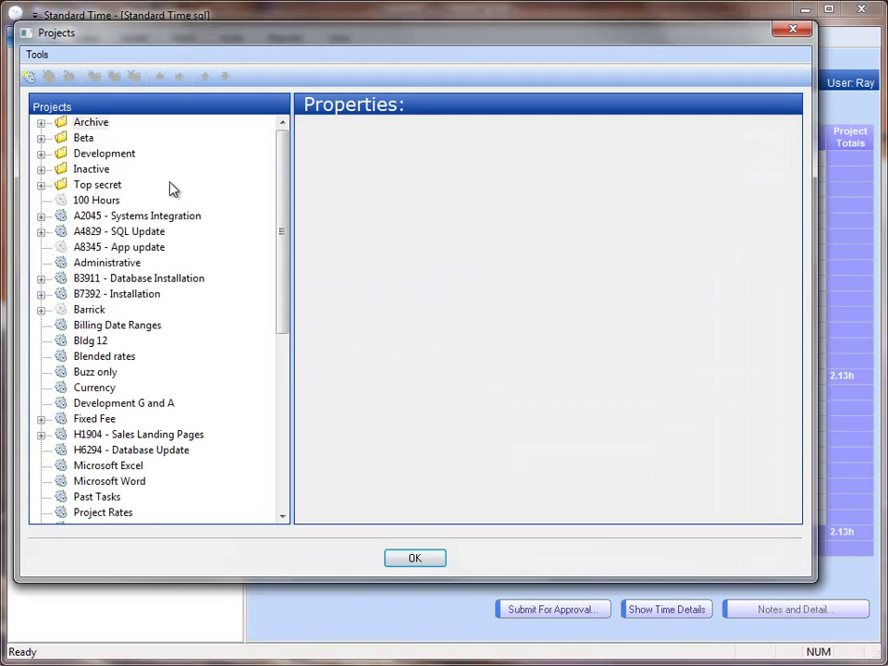
{"action": "left_click", "coordinate": [416, 560]}
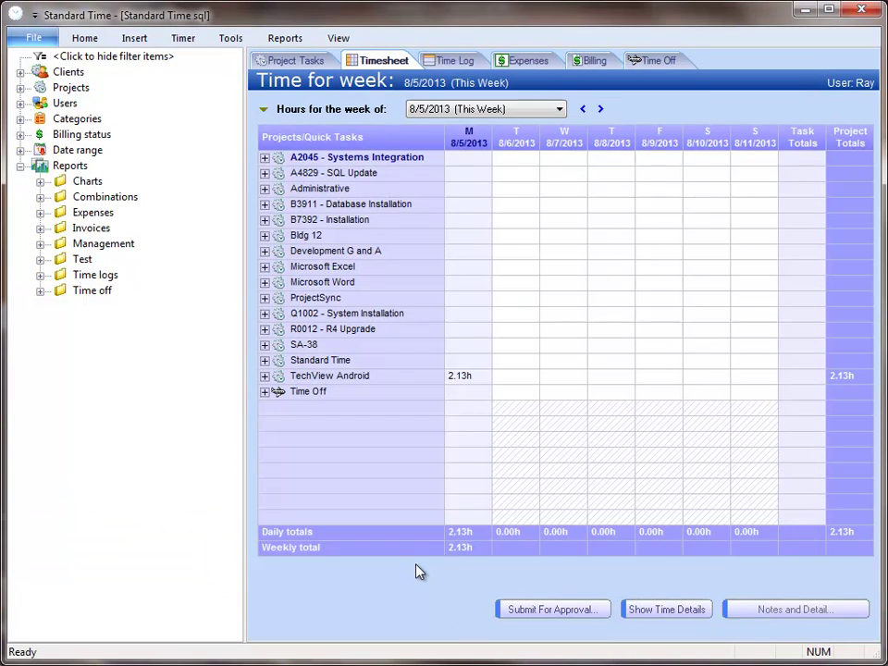
In Project Tasks, view Bldg 12's Foundation and Utilities task details without saving changes.
{"action": "left_click", "coordinate": [287, 62]}
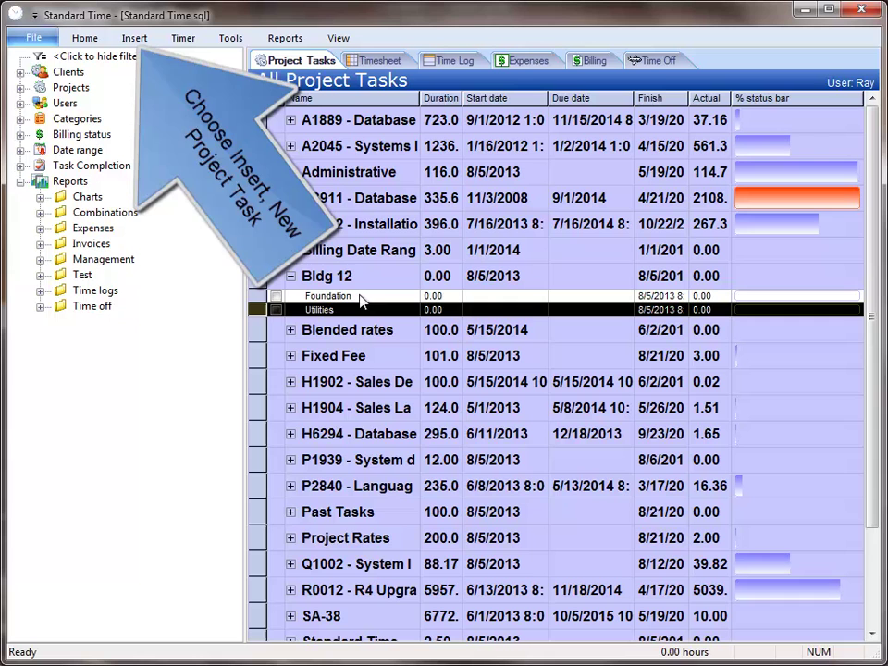
{"action": "left_click", "coordinate": [365, 280]}
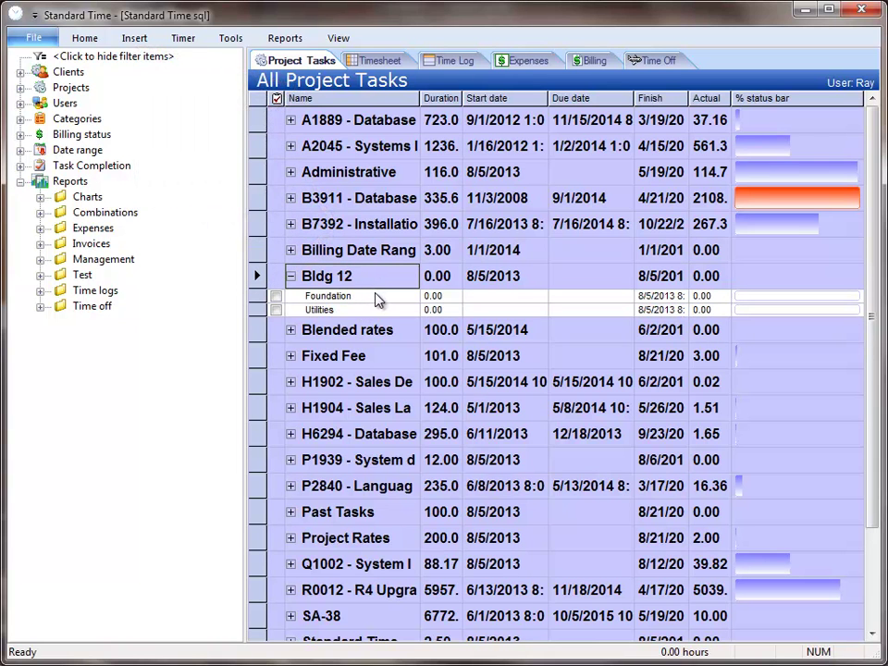
{"action": "double_click", "coordinate": [378, 297]}
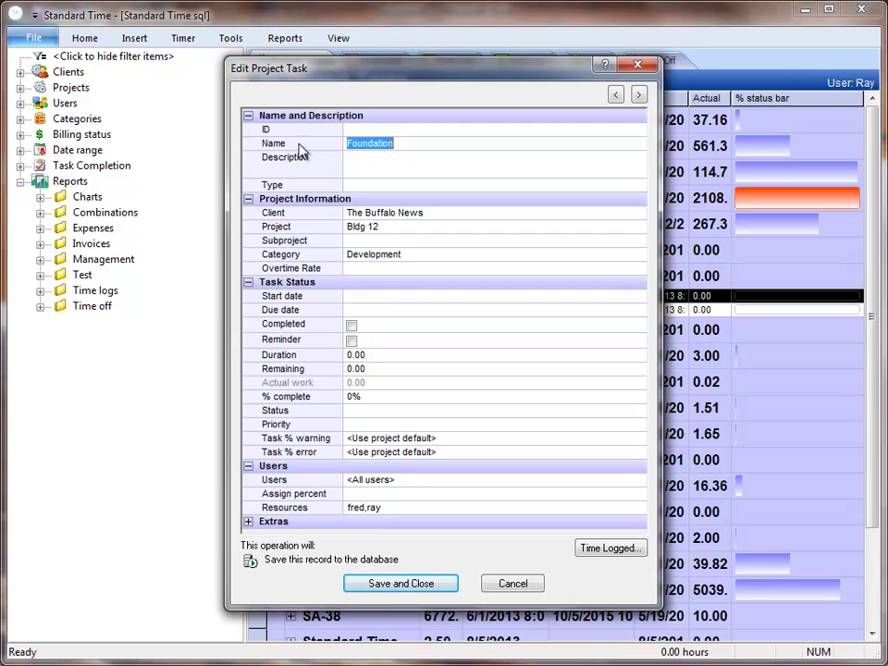
{"action": "left_click", "coordinate": [513, 583]}
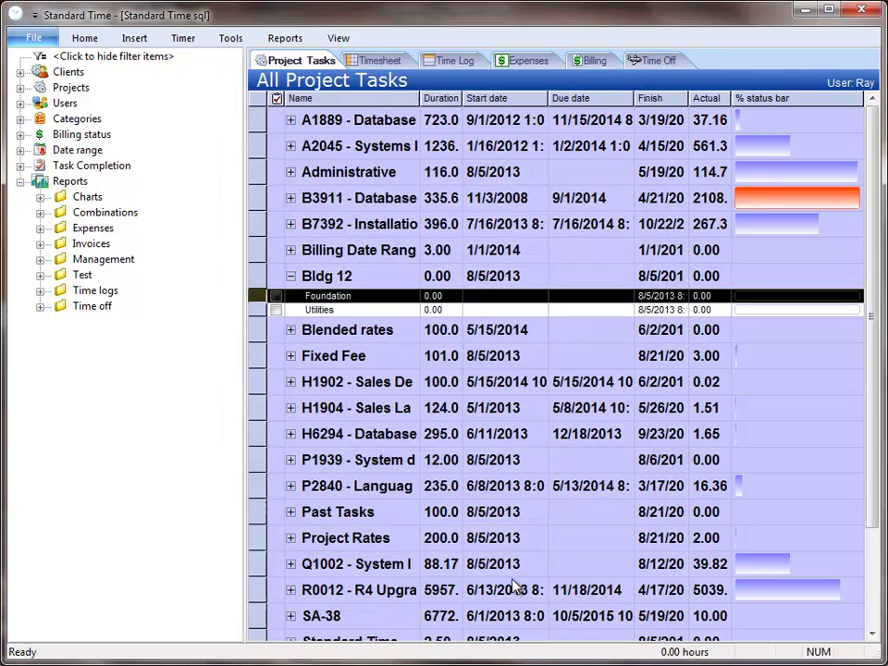
{"action": "double_click", "coordinate": [361, 315]}
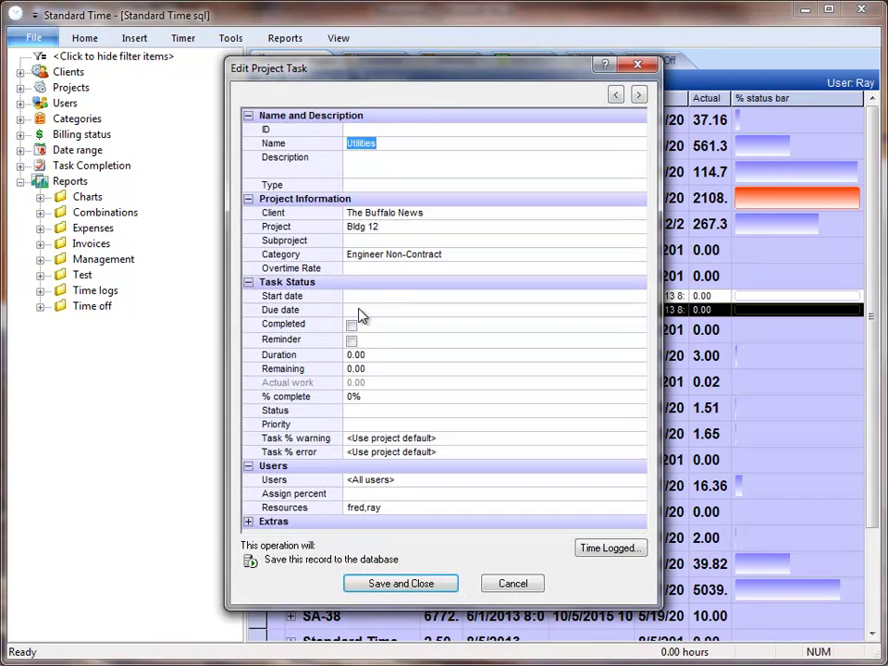
{"action": "left_click", "coordinate": [531, 587]}
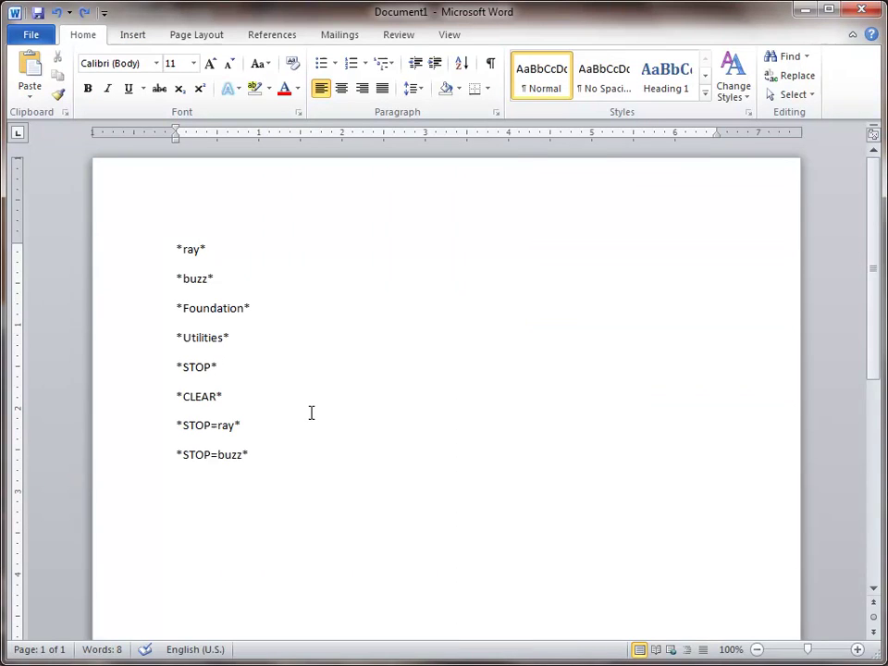
Switch to the Word barcode-text document and place the cursor on the *ray* line.
{"action": "left_click_drag", "start_coordinate": [177, 248], "coordinate": [201, 245]}
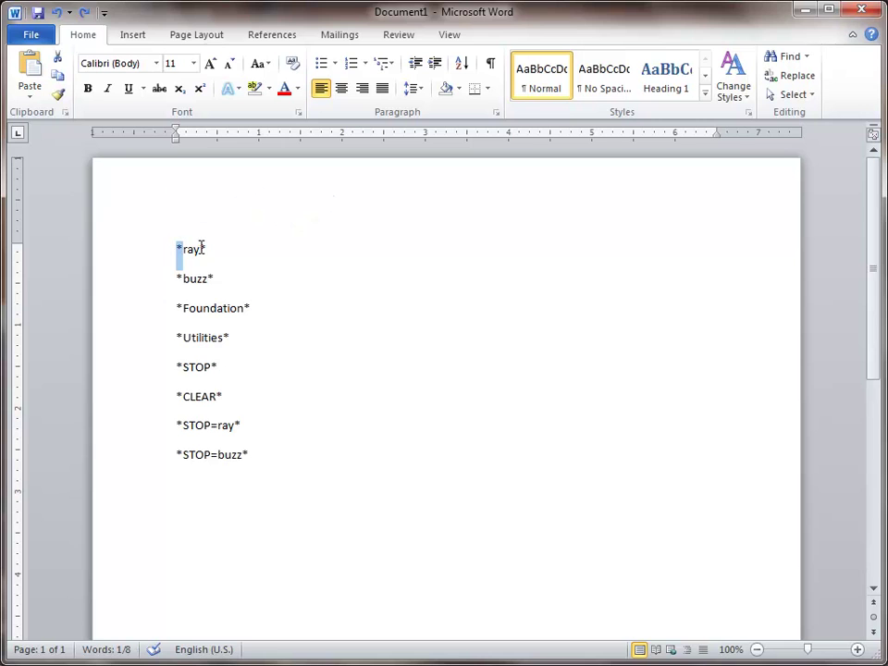
{"action": "left_click", "coordinate": [219, 248]}
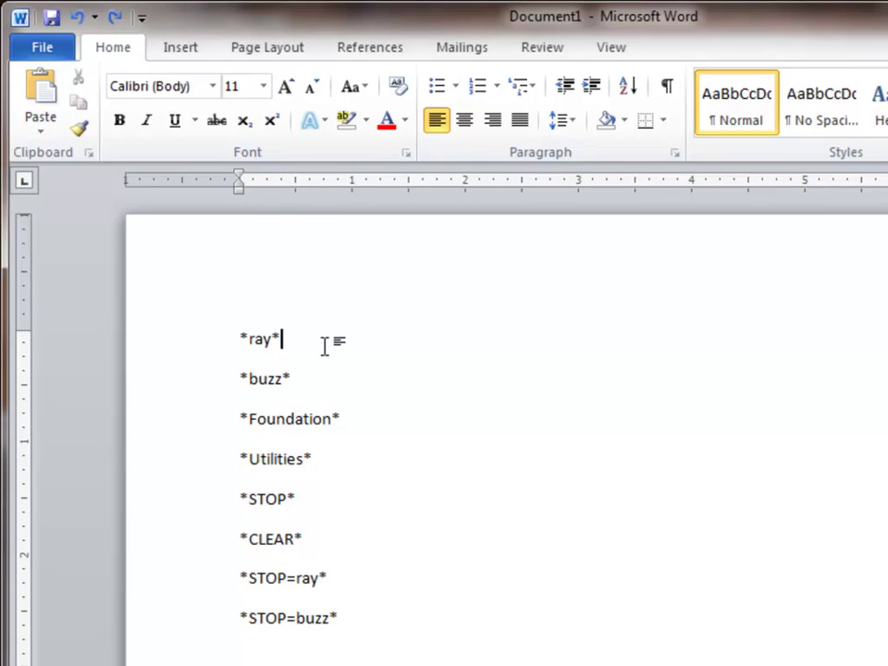
Select in turn the *ray*, *buzz*, *Foundation* and *Utilities* barcode texts.
{"action": "left_click_drag", "start_coordinate": [251, 339], "coordinate": [236, 342]}
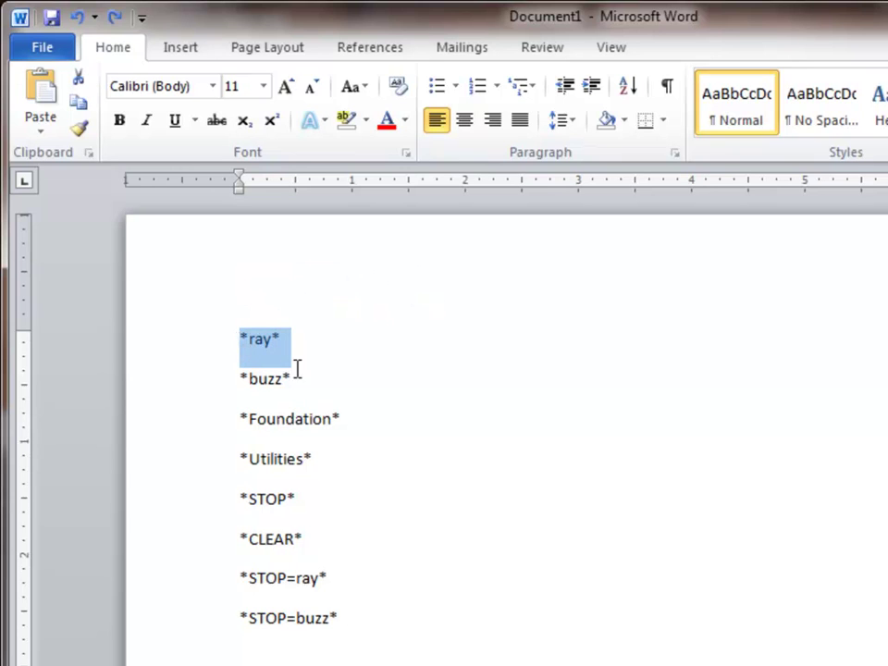
{"action": "left_click", "coordinate": [377, 373]}
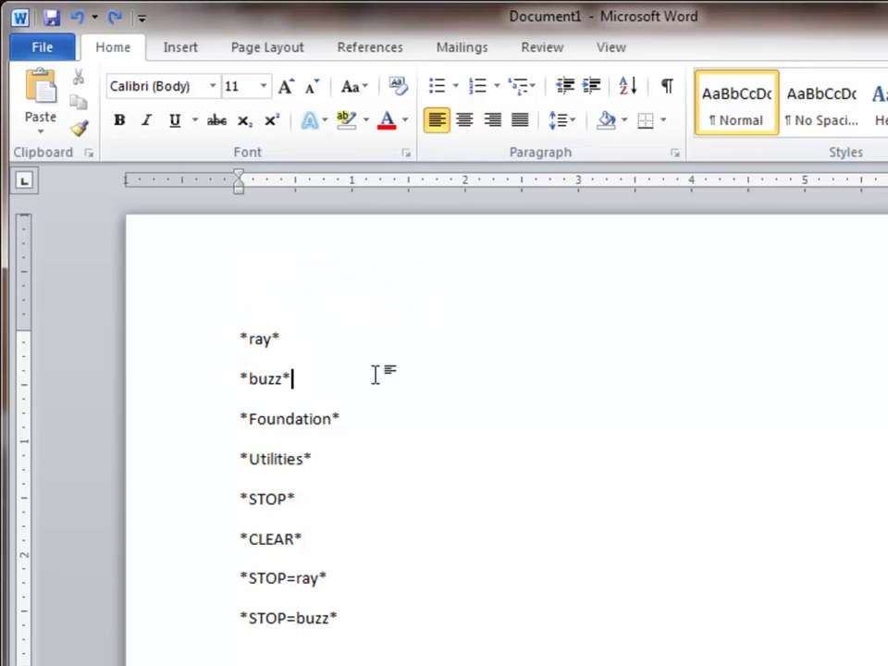
{"action": "left_click_drag", "start_coordinate": [376, 373], "coordinate": [239, 379]}
{"action": "left_click", "coordinate": [402, 414]}
{"action": "left_click_drag", "start_coordinate": [402, 414], "coordinate": [231, 419]}
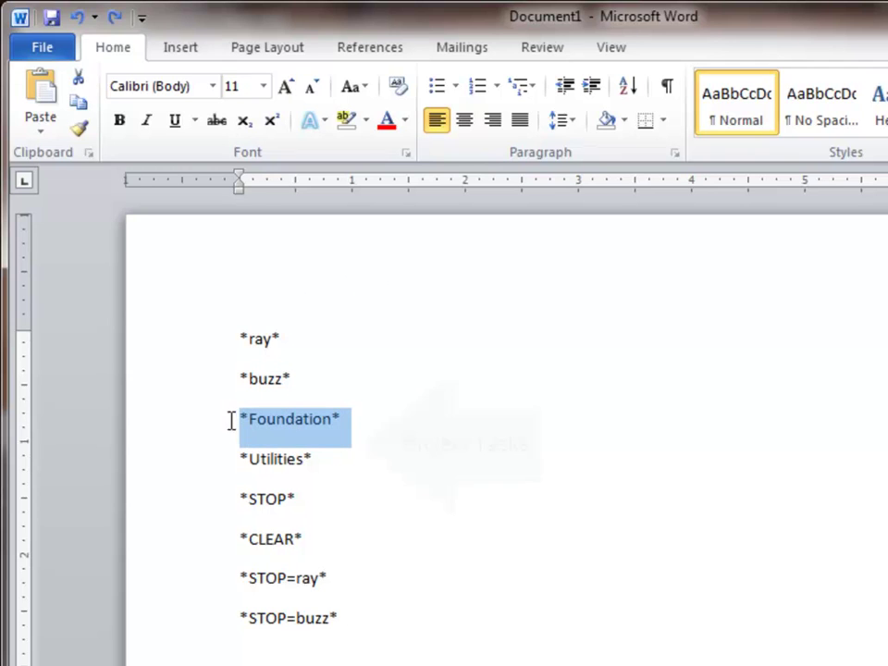
{"action": "left_click", "coordinate": [362, 458]}
{"action": "left_click_drag", "start_coordinate": [362, 457], "coordinate": [219, 462]}
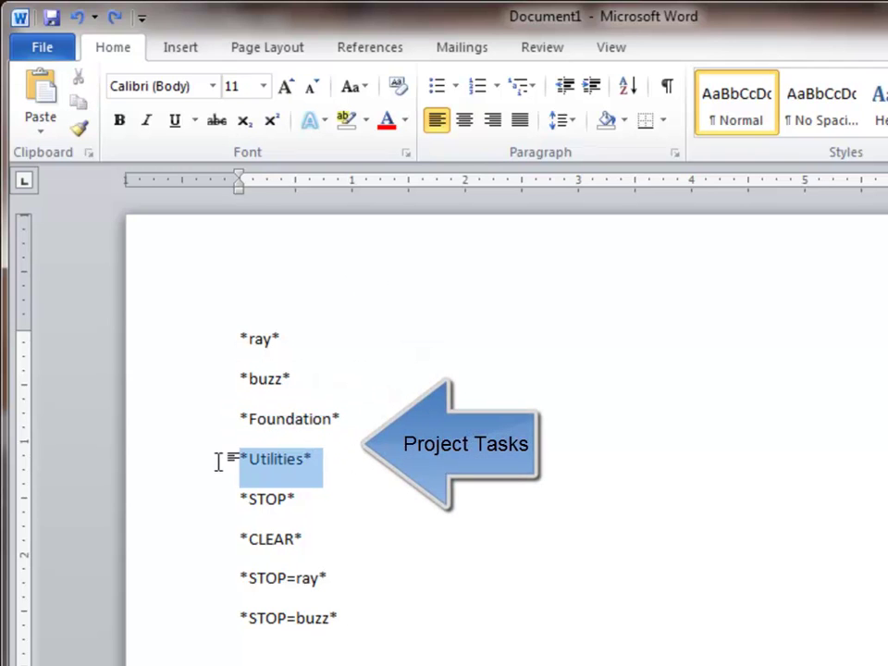
{"action": "left_click", "coordinate": [426, 509]}
Select the *STOP*, *ray*, *CLEAR* and *STOP=ray* barcode texts one by one.
{"action": "left_click_drag", "start_coordinate": [318, 495], "coordinate": [234, 490]}
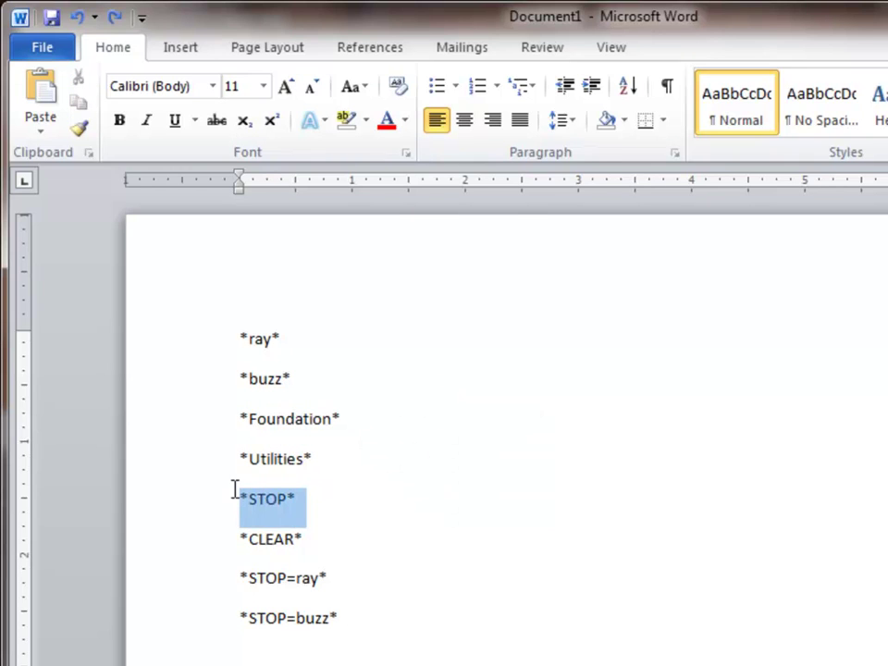
{"action": "left_click", "coordinate": [395, 532]}
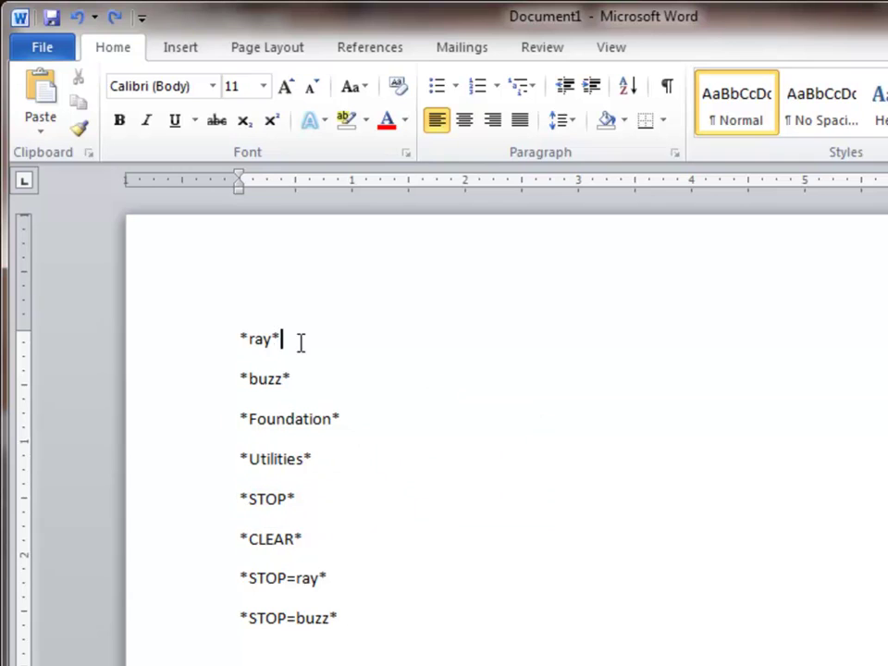
{"action": "left_click_drag", "start_coordinate": [302, 338], "coordinate": [232, 337]}
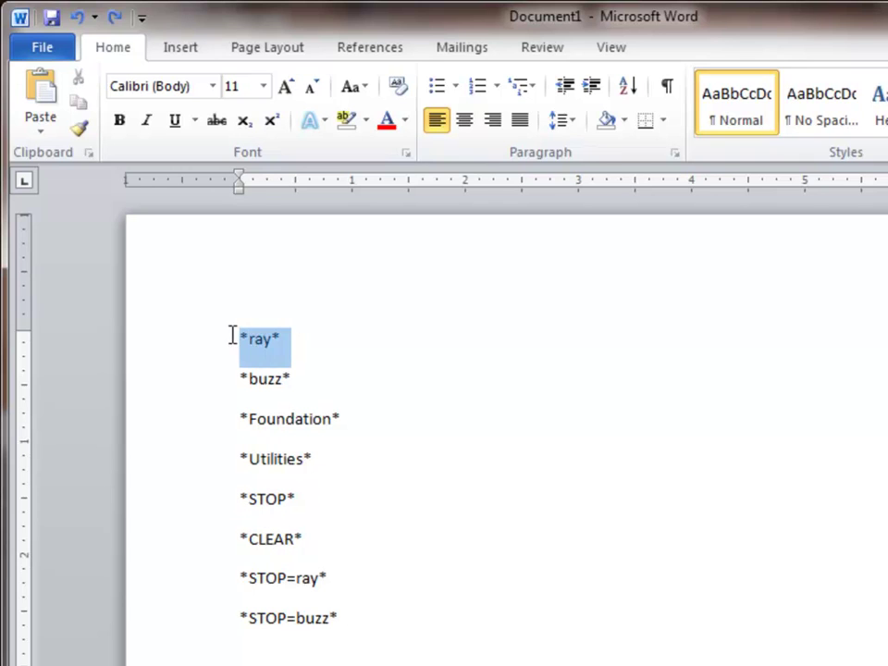
{"action": "left_click", "coordinate": [355, 364]}
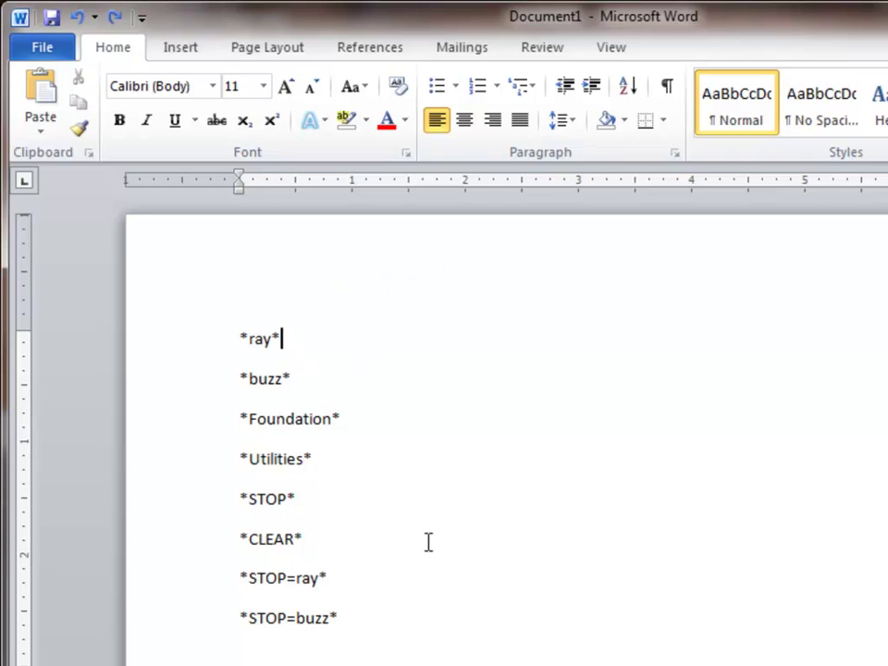
{"action": "left_click_drag", "start_coordinate": [321, 538], "coordinate": [215, 538]}
{"action": "left_click", "coordinate": [348, 534]}
{"action": "left_click_drag", "start_coordinate": [344, 579], "coordinate": [224, 576]}
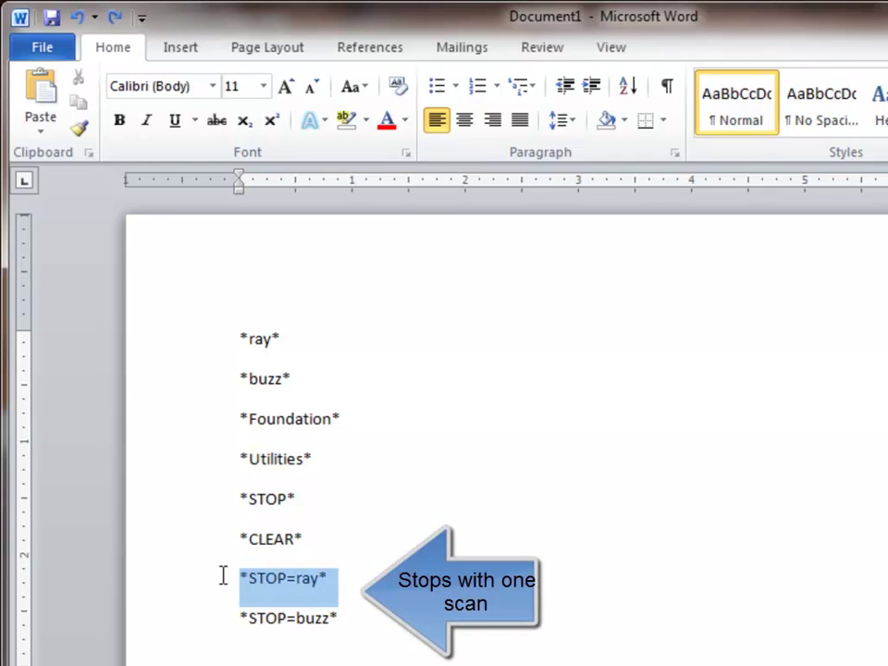
{"action": "left_click", "coordinate": [356, 619]}
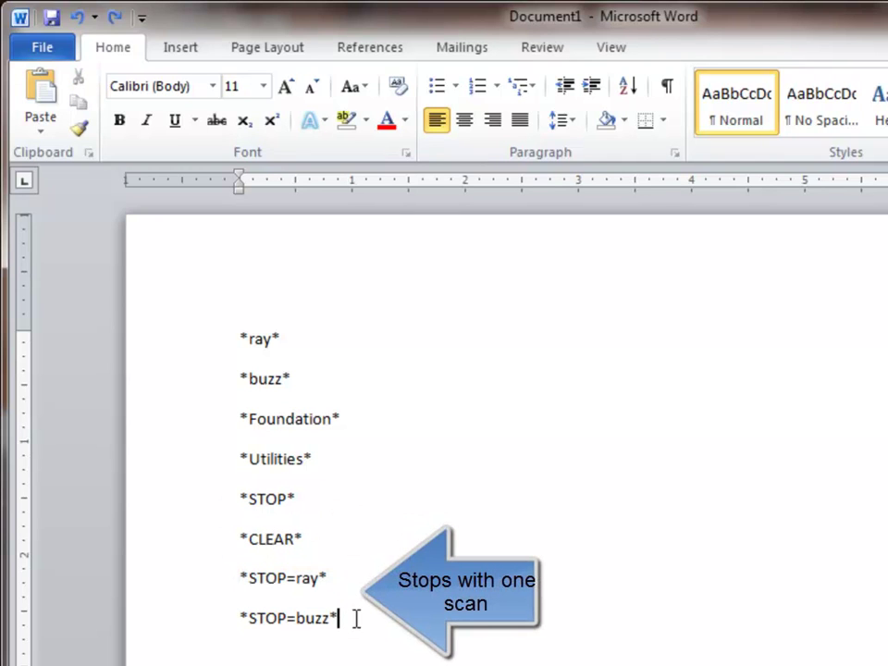
Replace the equals sign in *STOP=ray* with a space, then undo to restore it.
{"action": "double_click", "coordinate": [294, 576]}
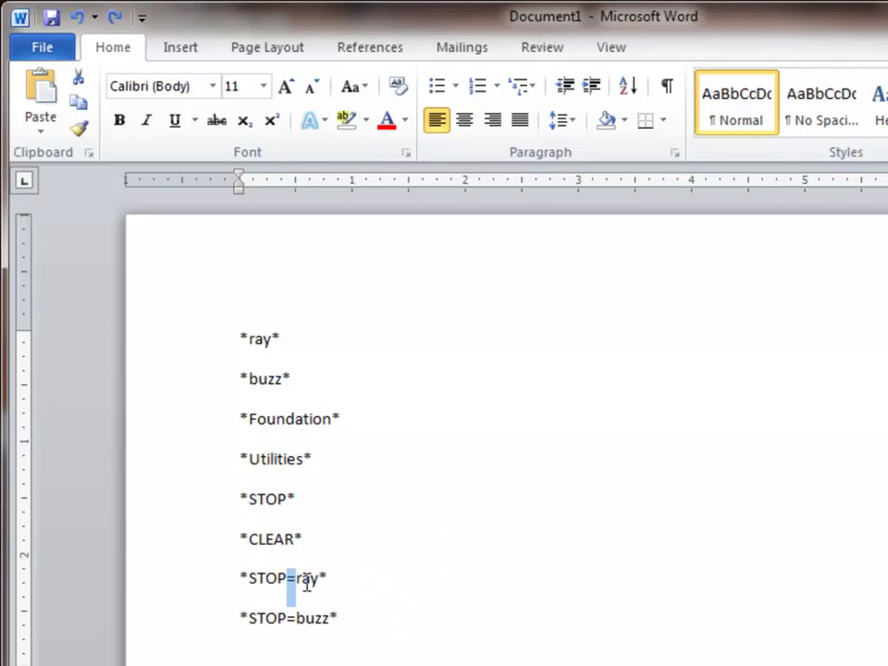
{"action": "left_click", "coordinate": [357, 579]}
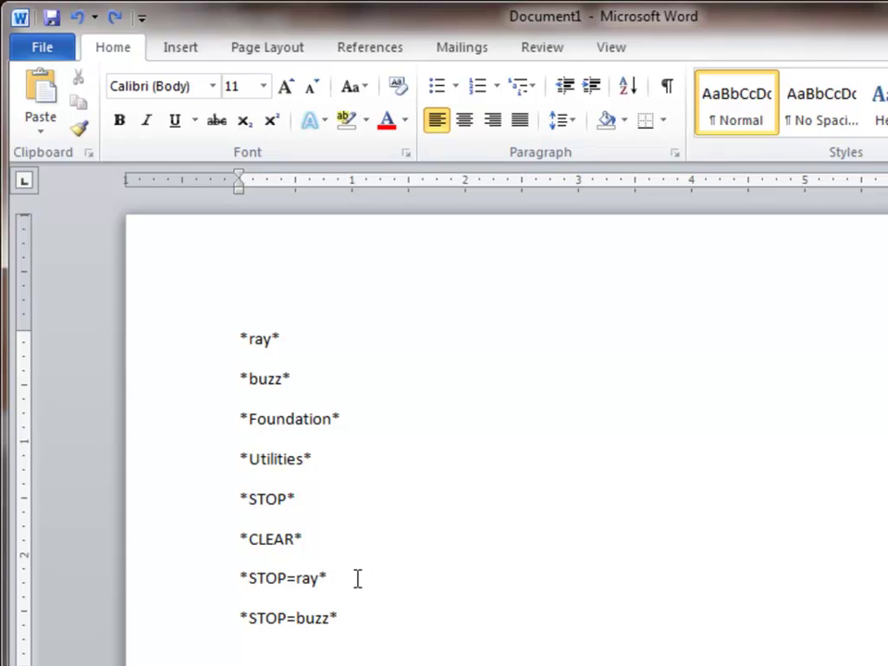
{"action": "left_click_drag", "start_coordinate": [293, 577], "coordinate": [289, 576]}
{"action": "left_click", "coordinate": [327, 578]}
{"action": "left_click_drag", "start_coordinate": [296, 579], "coordinate": [287, 580]}
{"action": "key", "text": "Delete"}
{"action": "left_click", "coordinate": [359, 581]}
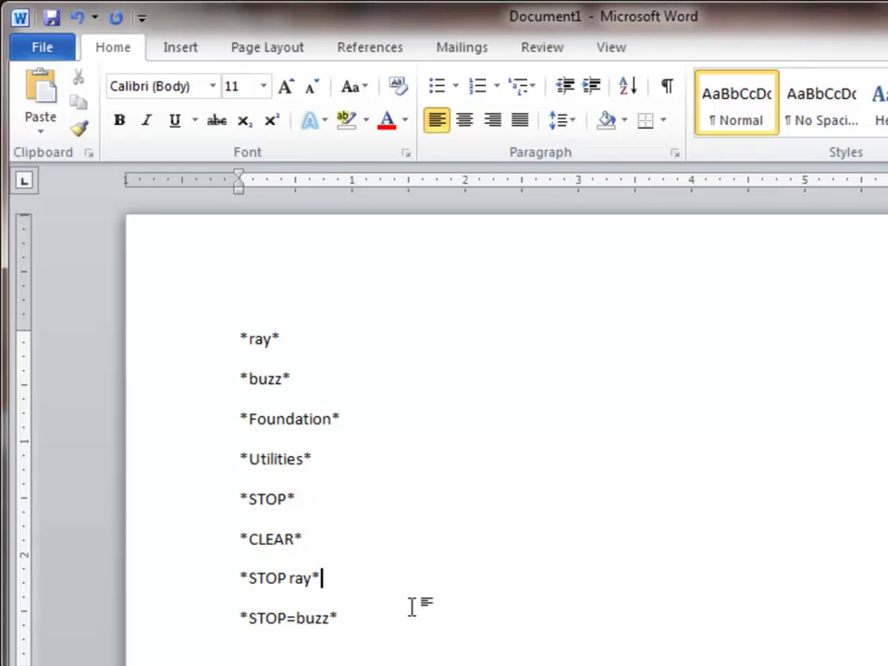
{"action": "key", "text": "ctrl+z"}
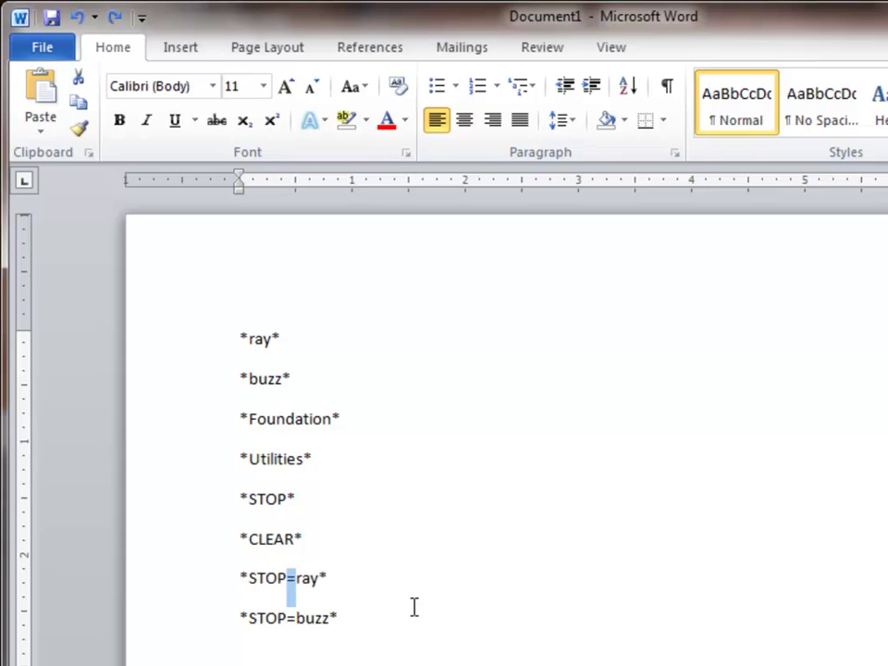
{"action": "left_click", "coordinate": [433, 613]}
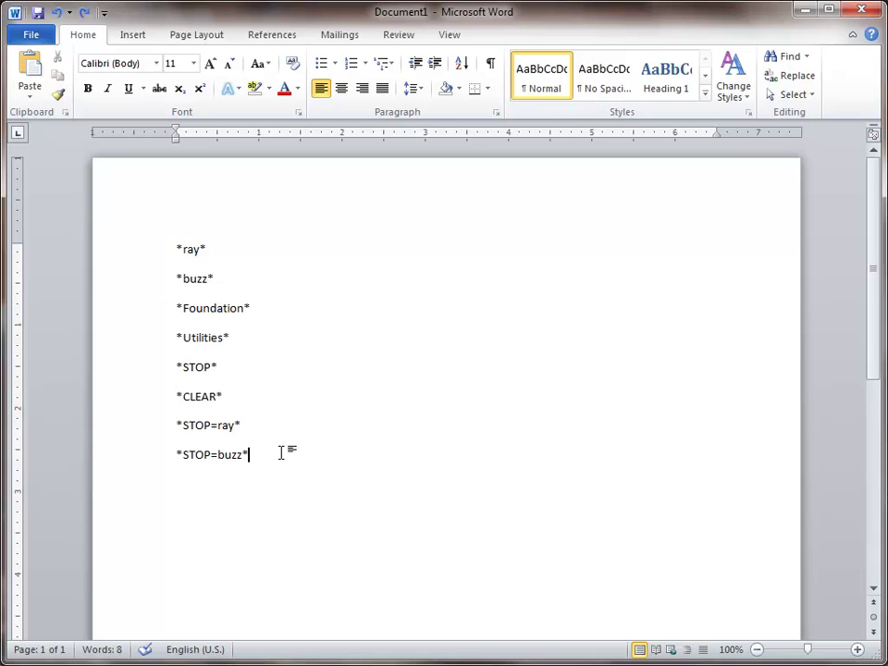
Set all eight barcode text lines in the IDAutomationH barcode font.
{"action": "left_click_drag", "start_coordinate": [300, 463], "coordinate": [167, 236]}
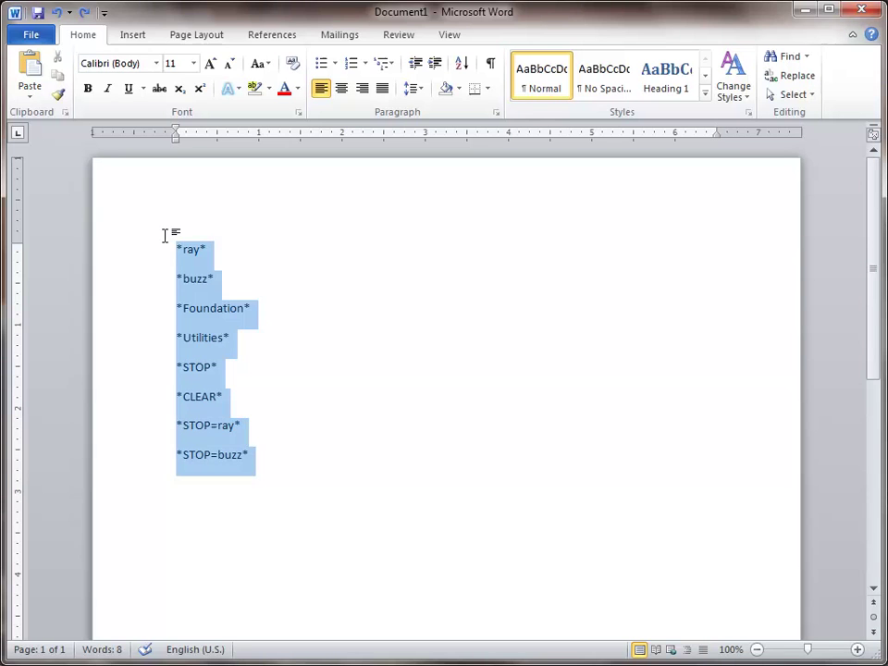
{"action": "left_click", "coordinate": [158, 64]}
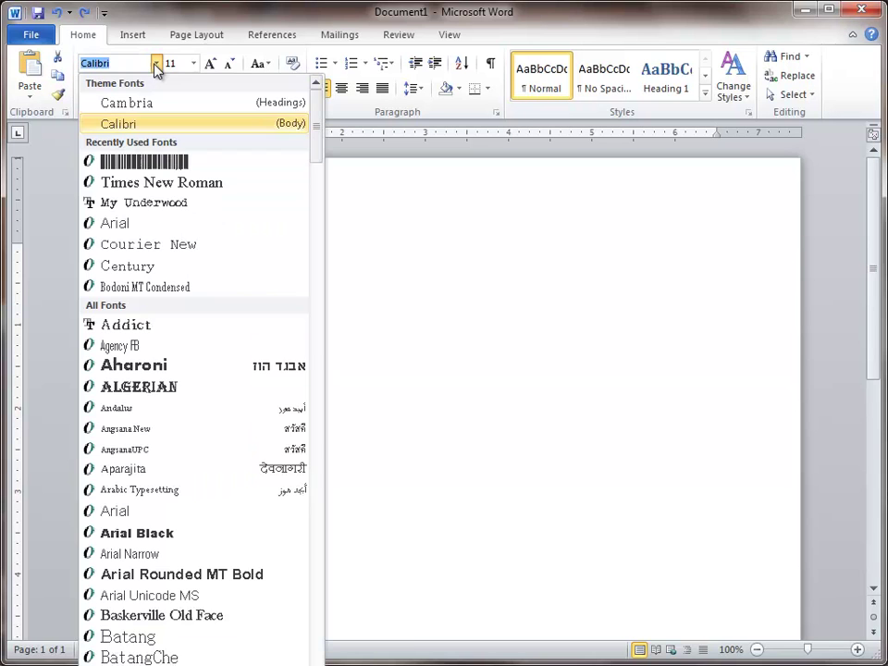
{"action": "left_click", "coordinate": [139, 163]}
{"action": "left_click", "coordinate": [389, 347]}
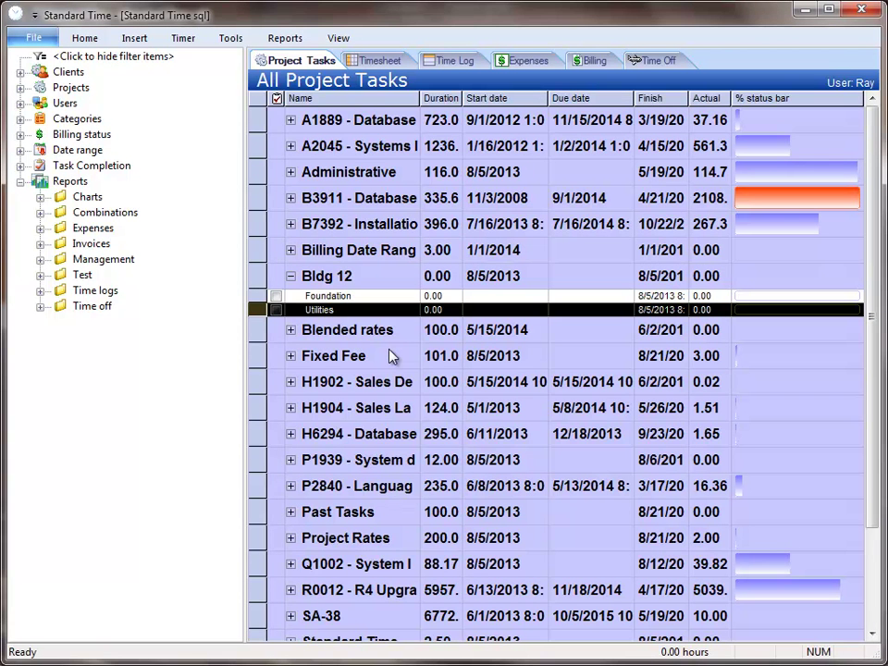
Show the All Logged Time list and select Ray's User entries and individual rows.
{"action": "left_click", "coordinate": [445, 62]}
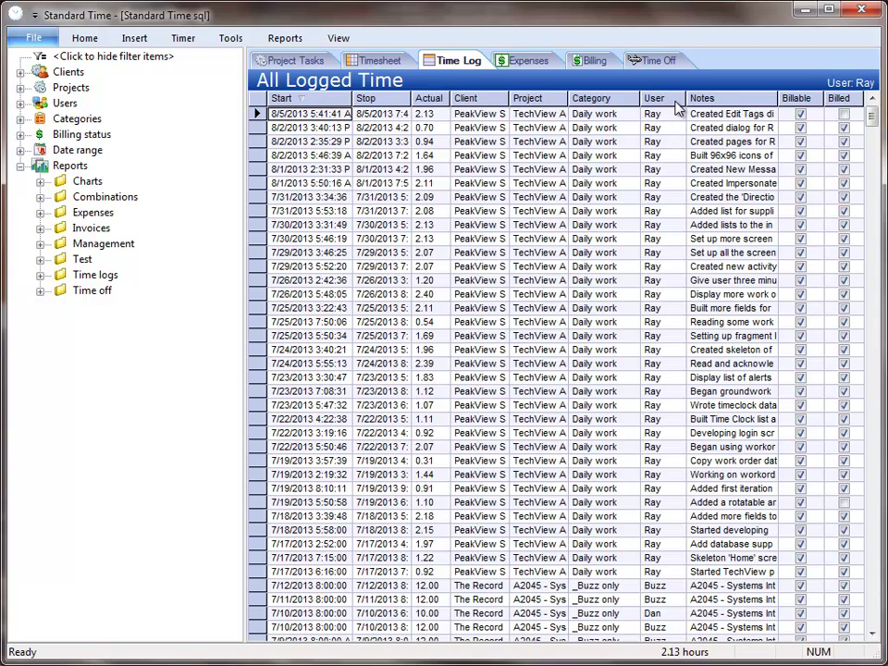
{"action": "left_click_drag", "start_coordinate": [655, 114], "coordinate": [670, 372]}
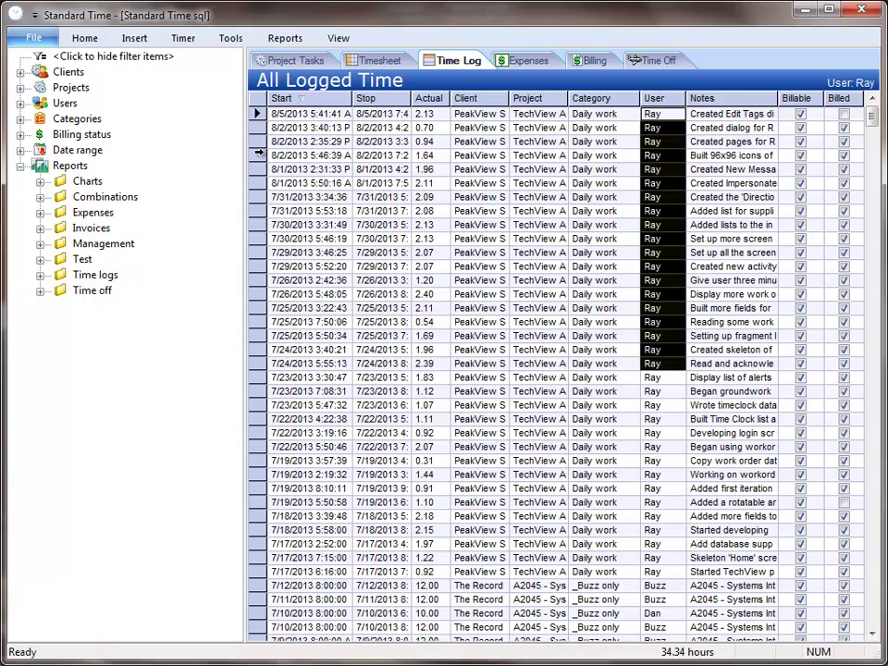
{"action": "left_click", "coordinate": [257, 154]}
{"action": "left_click", "coordinate": [257, 141]}
{"action": "left_click", "coordinate": [257, 127]}
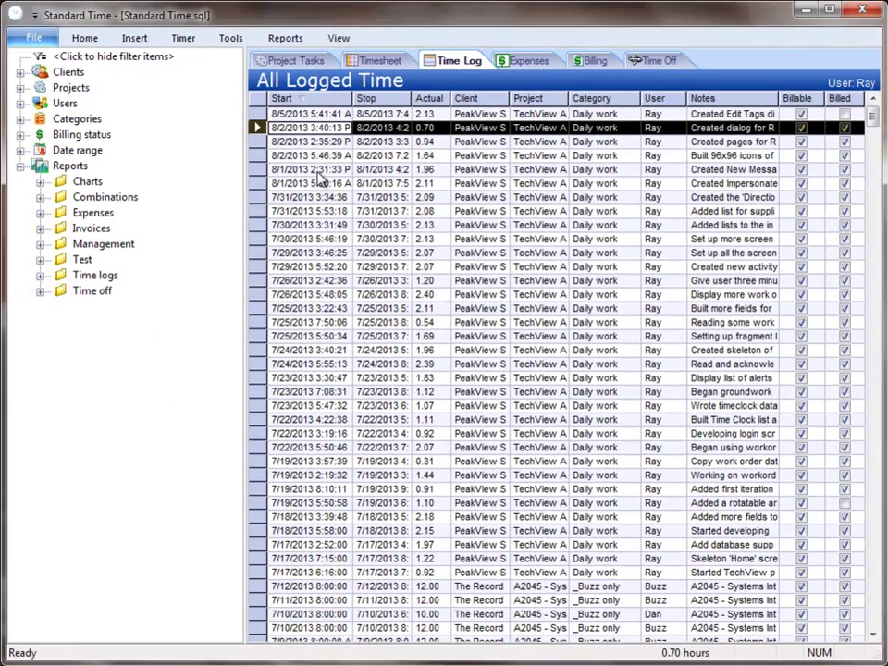
In the Barcode window, scan RAY then FOUNDATION to start Ray's Foundation timer.
{"action": "key", "text": "ctrl+b"}
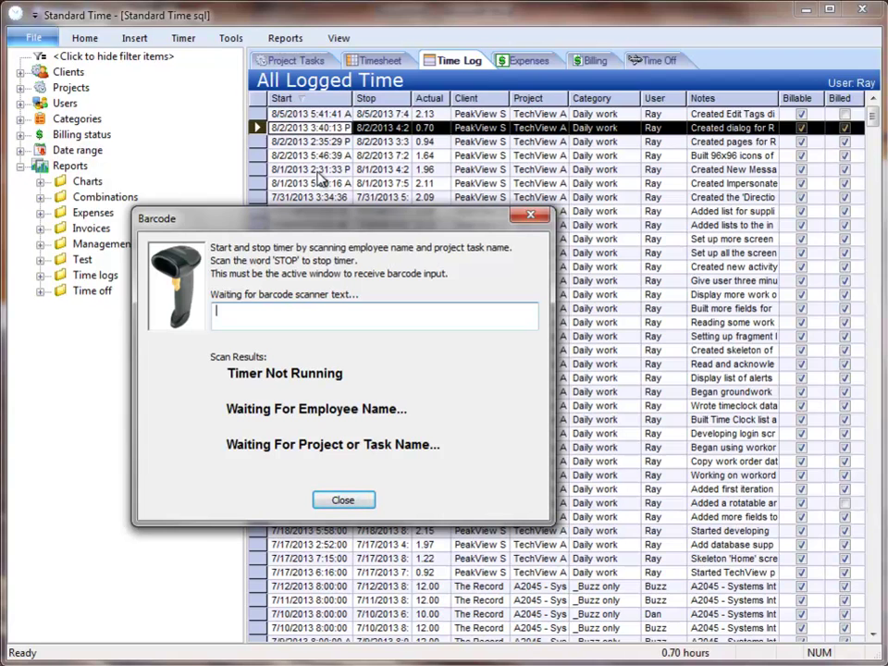
{"action": "type", "text": "RAY"}
{"action": "key", "text": "Return"}
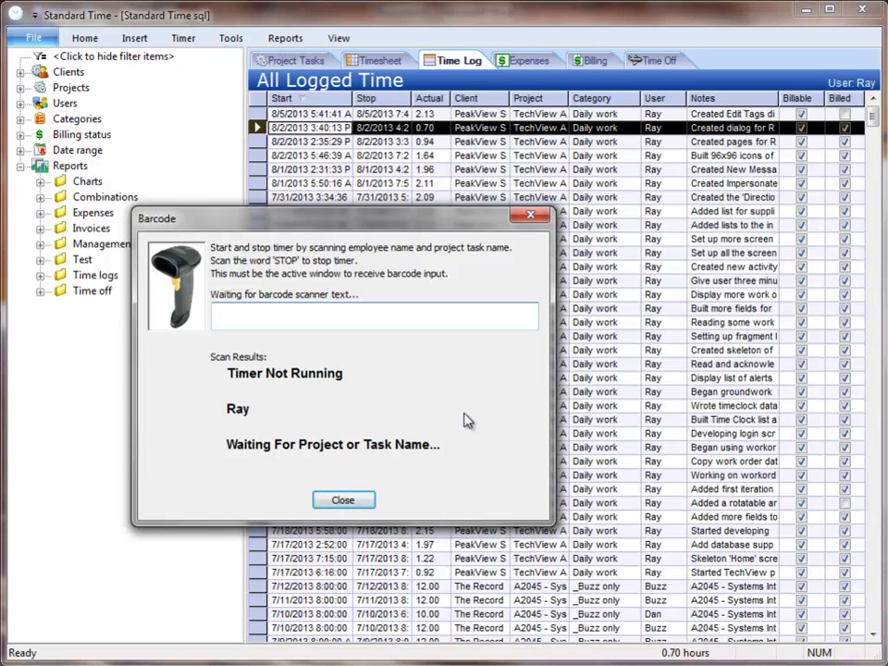
{"action": "type", "text": "FOUNDATION"}
{"action": "key", "text": "Return"}
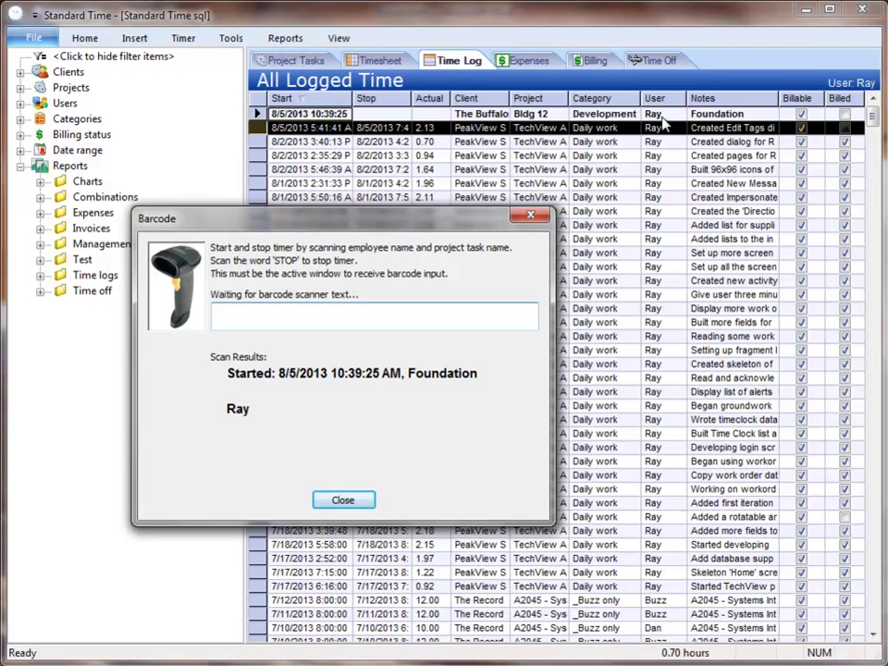
Scan STOP, Buzz and UTILITIES to start Buzz's Utilities timer, then scan CLEAR.
{"action": "type", "text": "STOP"}
{"action": "key", "text": "Return"}
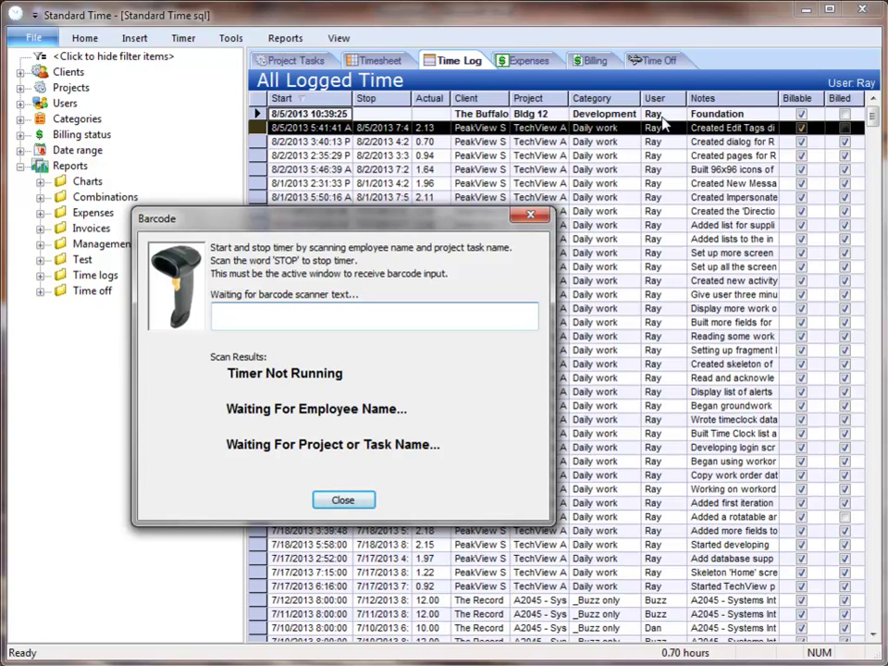
{"action": "type", "text": "Buzz"}
{"action": "key", "text": "Return"}
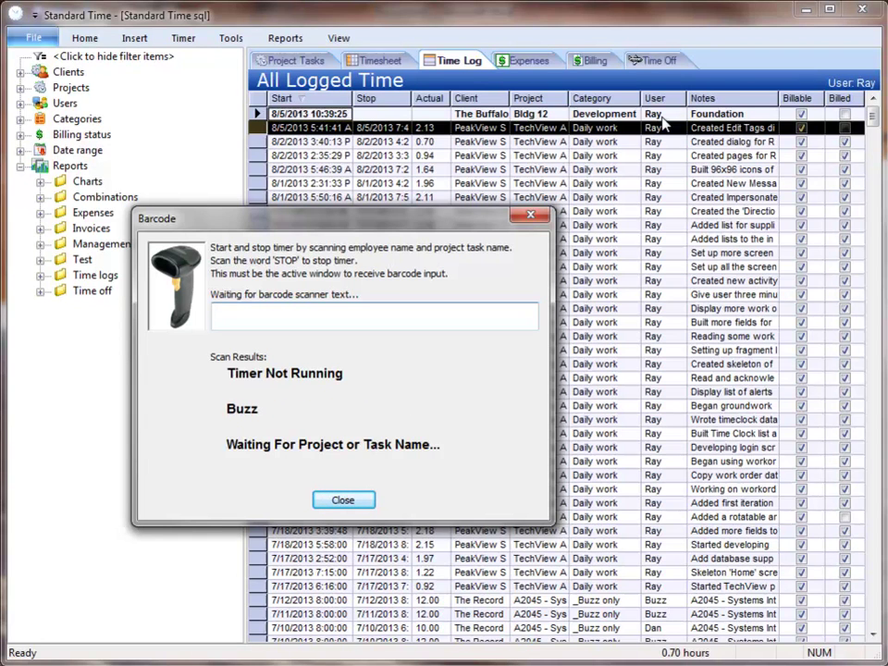
{"action": "type", "text": "UTILITIES"}
{"action": "key", "text": "Return"}
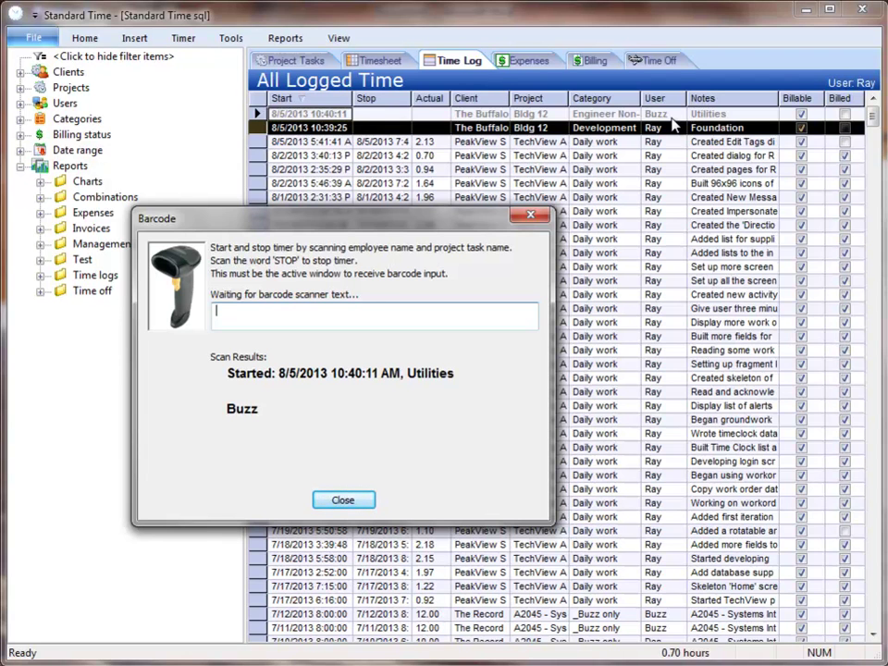
{"action": "type", "text": "CLEAR"}
{"action": "key", "text": "Return"}
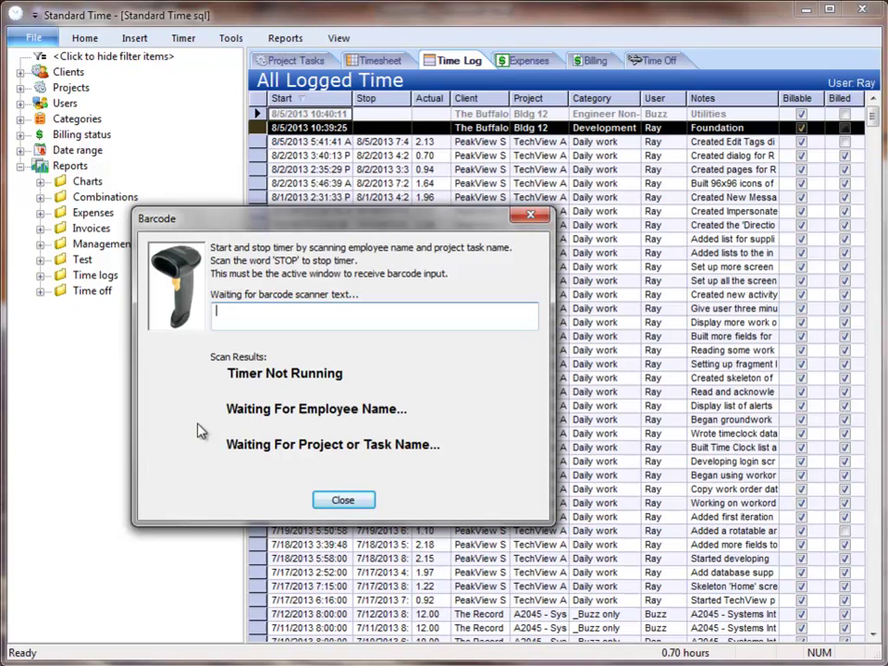
Scan STOP RAY to end Ray's timer, then BUZZ and STOP to end Buzz's Utilities timer.
{"action": "type", "text": "STOP RAY"}
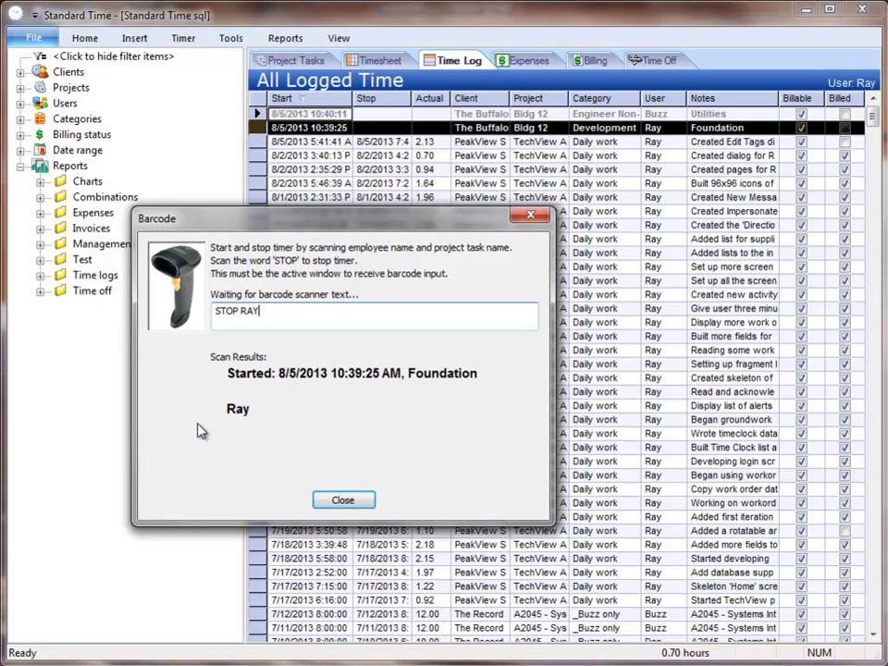
{"action": "key", "text": "Return"}
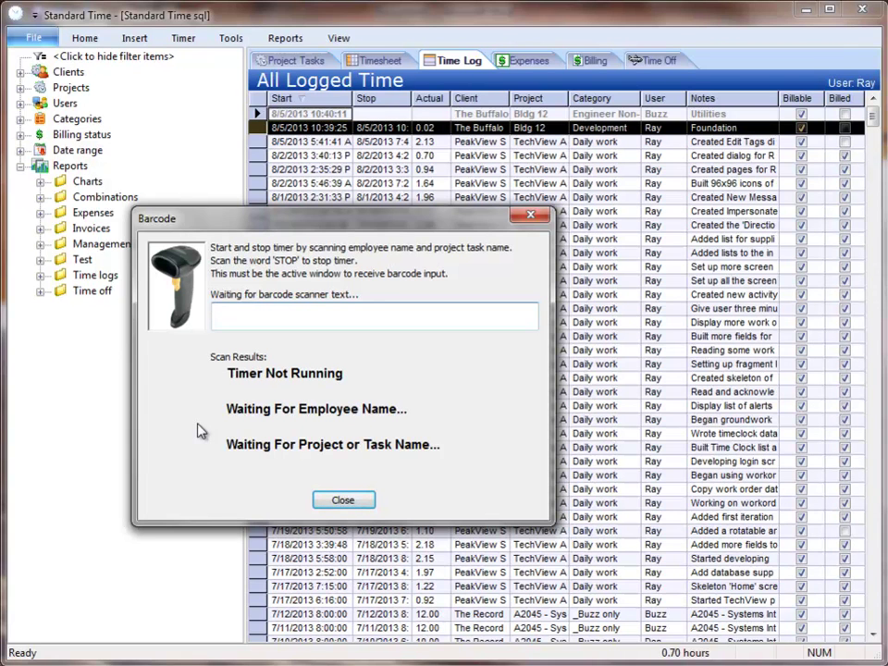
{"action": "type", "text": "BUZZ"}
{"action": "key", "text": "Return"}
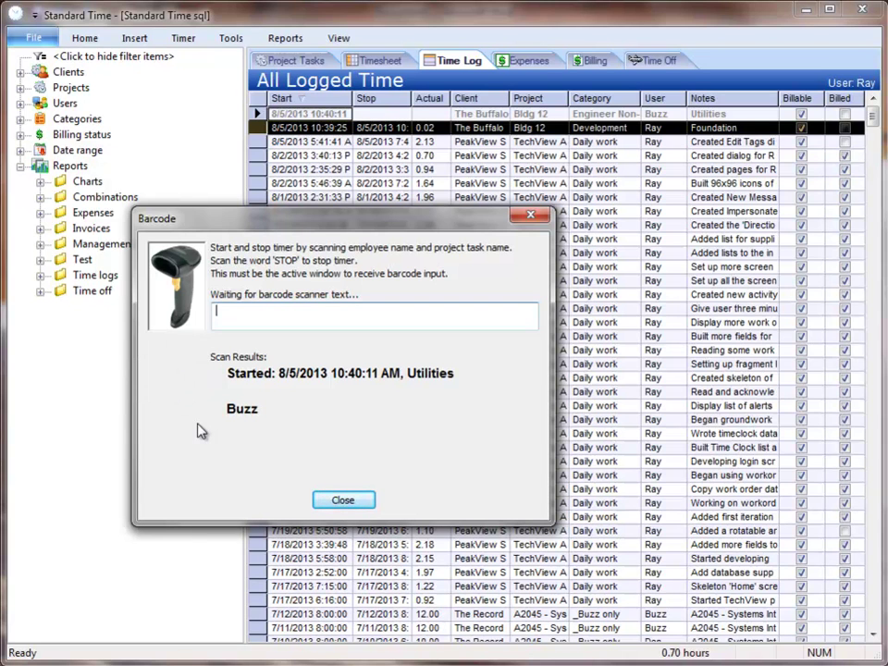
{"action": "type", "text": "STOP"}
{"action": "key", "text": "Return"}
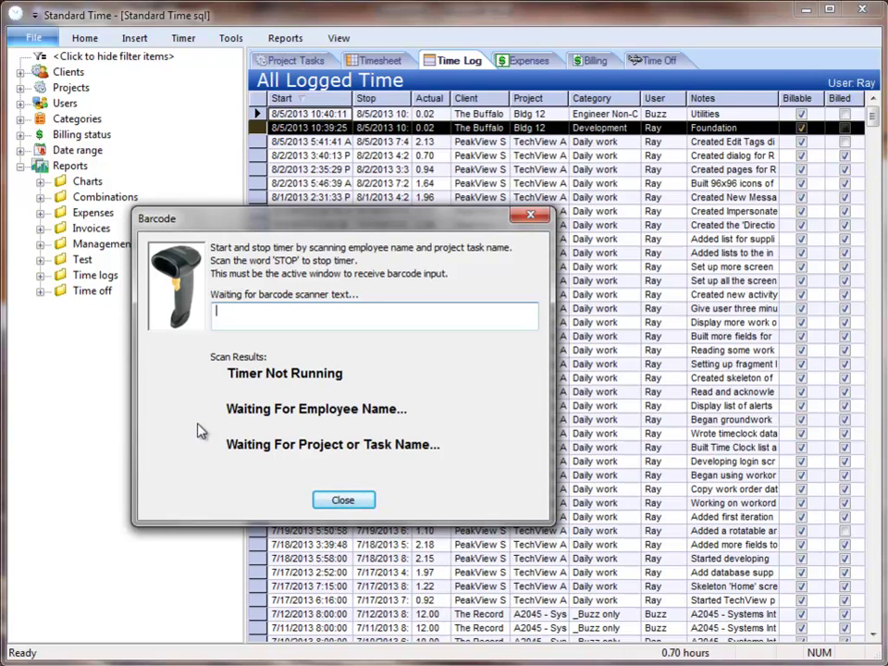